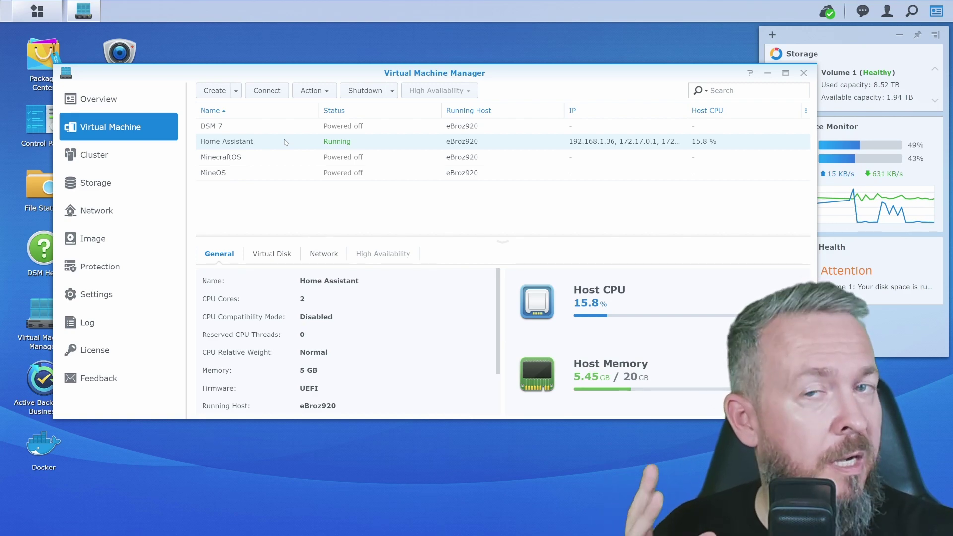
# Step: Edit the Home Assistant VM and list the USB devices available for passthrough on its Others tab
pyautogui.click(321, 90)
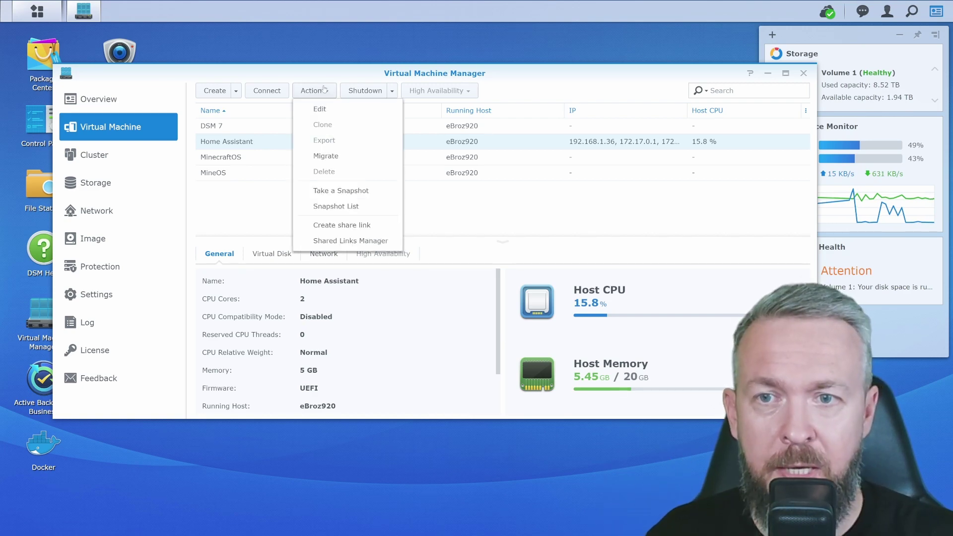
pyautogui.click(336, 109)
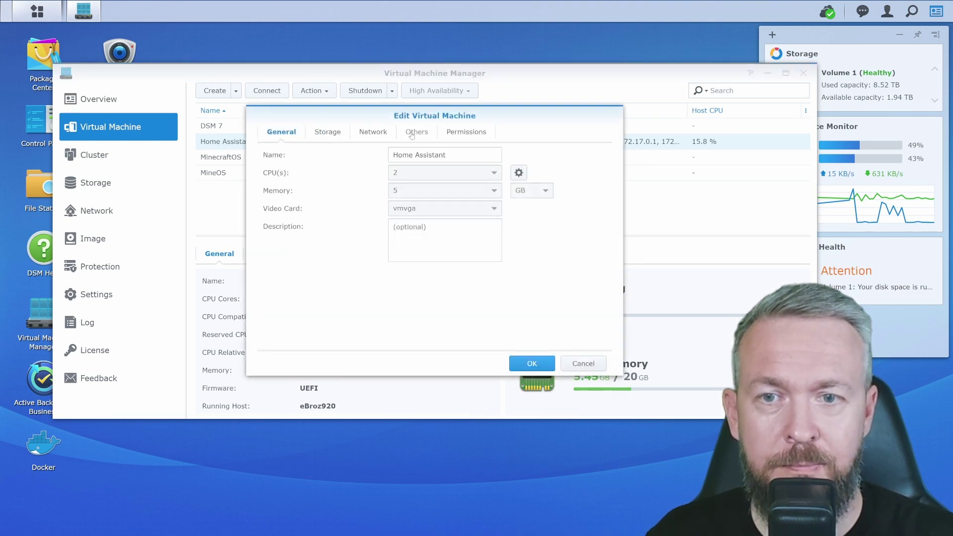
pyautogui.click(416, 132)
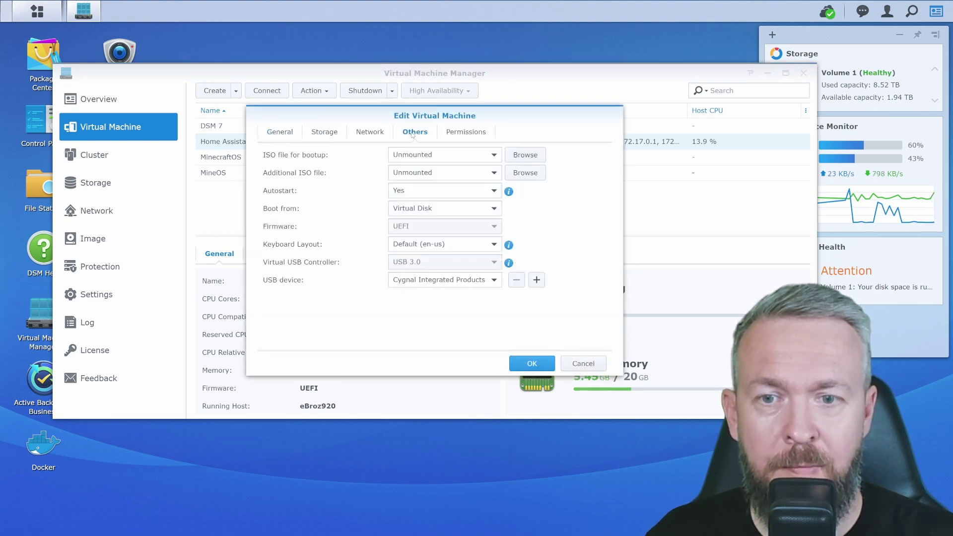
pyautogui.click(494, 280)
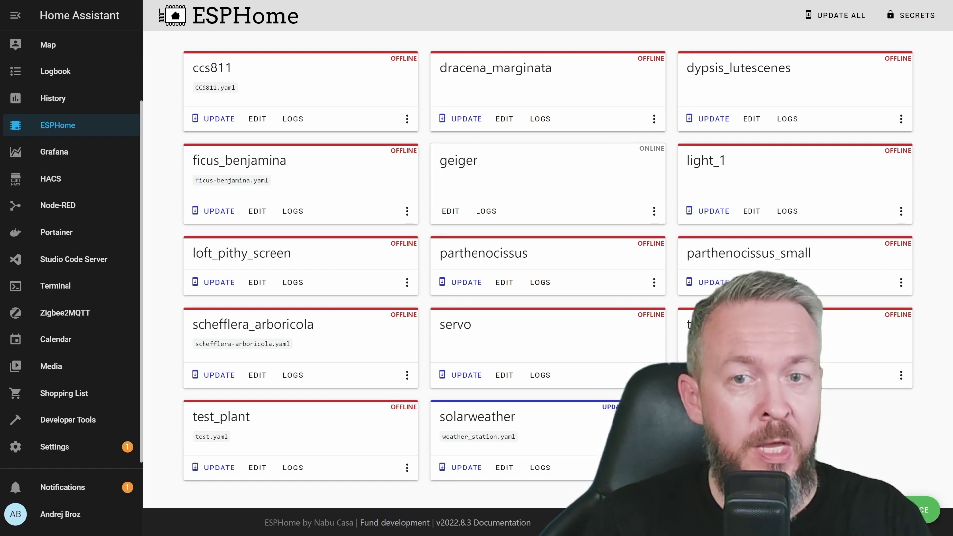
# Step: Add bluetooth_proxy: at line 39 of the geiger configuration and save geiger.yaml
pyautogui.click(451, 210)
pyautogui.scroll(-4, 347, 248)
pyautogui.click(288, 292)
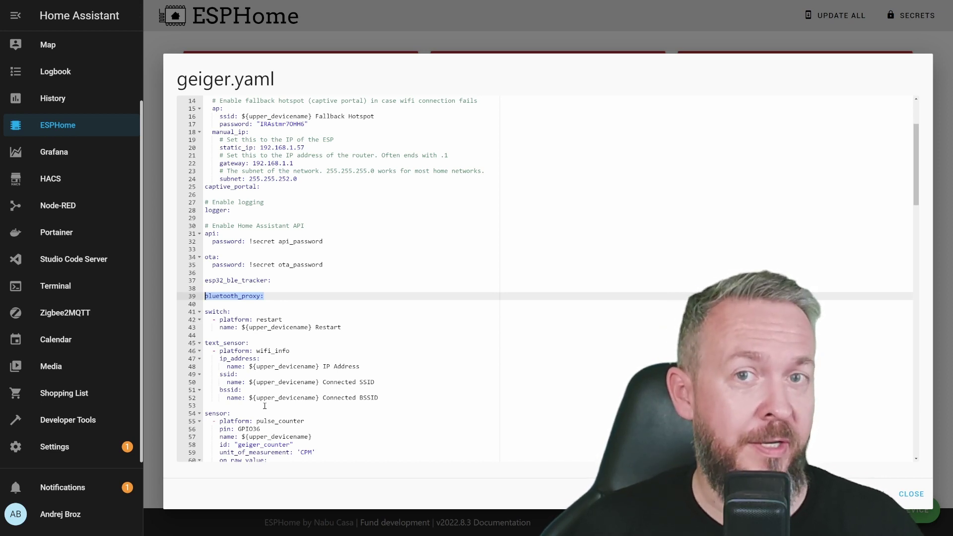
pyautogui.click(284, 301)
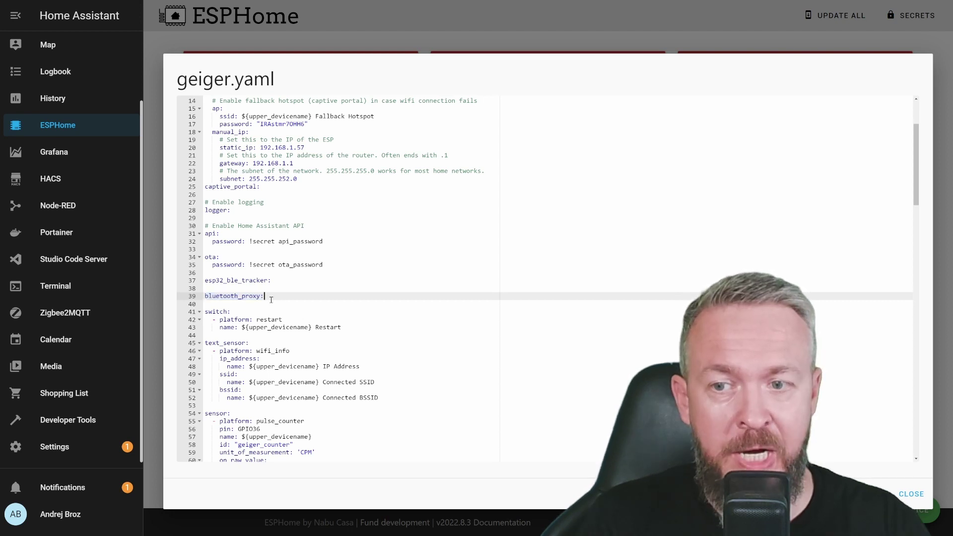
pyautogui.moveTo(268, 298); pyautogui.dragTo(201, 297)
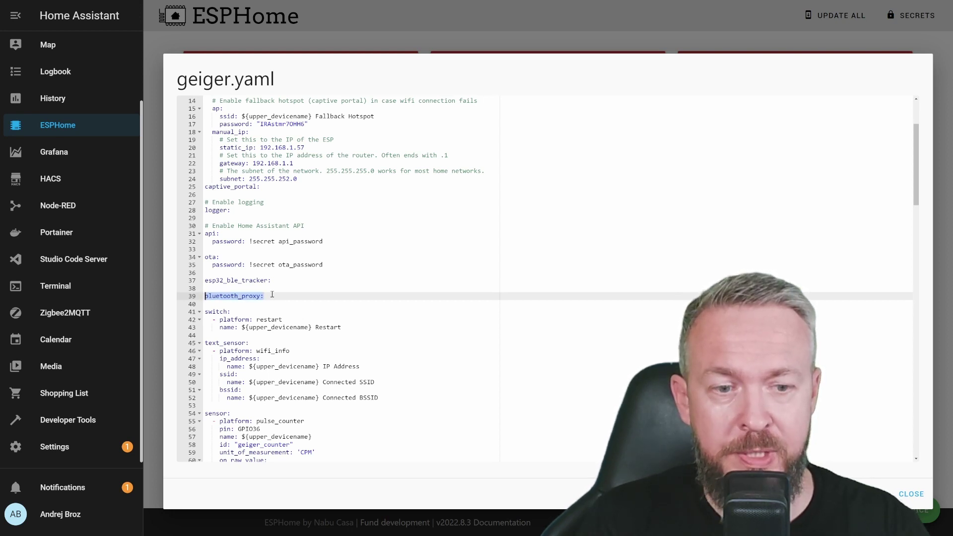
pyautogui.hotkey('ctrl', 's')
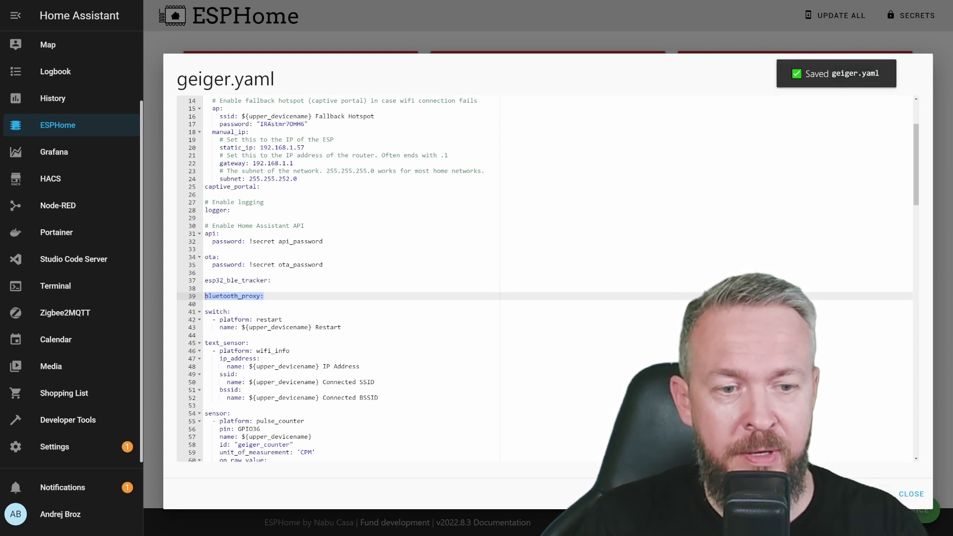
# Step: Install the updated geiger firmware wirelessly, then close the finished install log
pyautogui.click(866, 494)
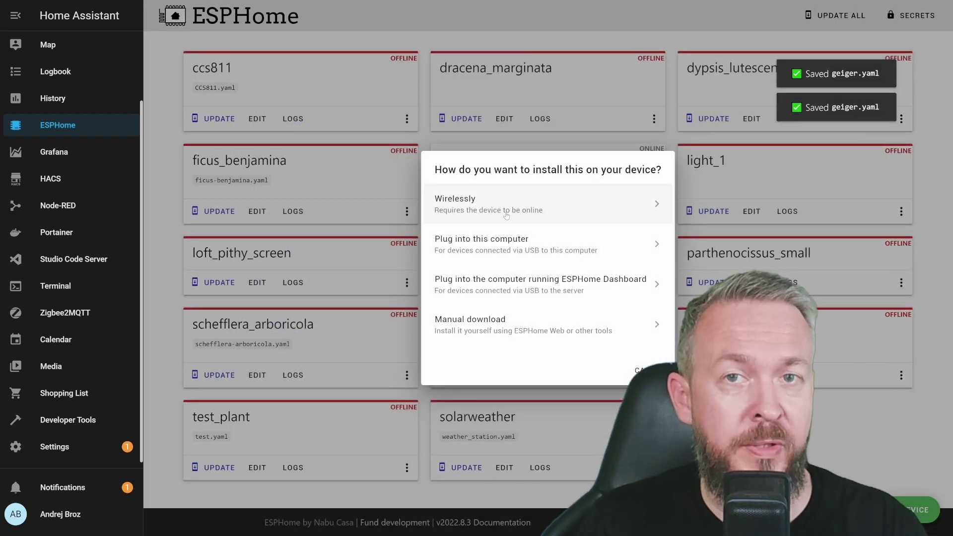
pyautogui.click(506, 214)
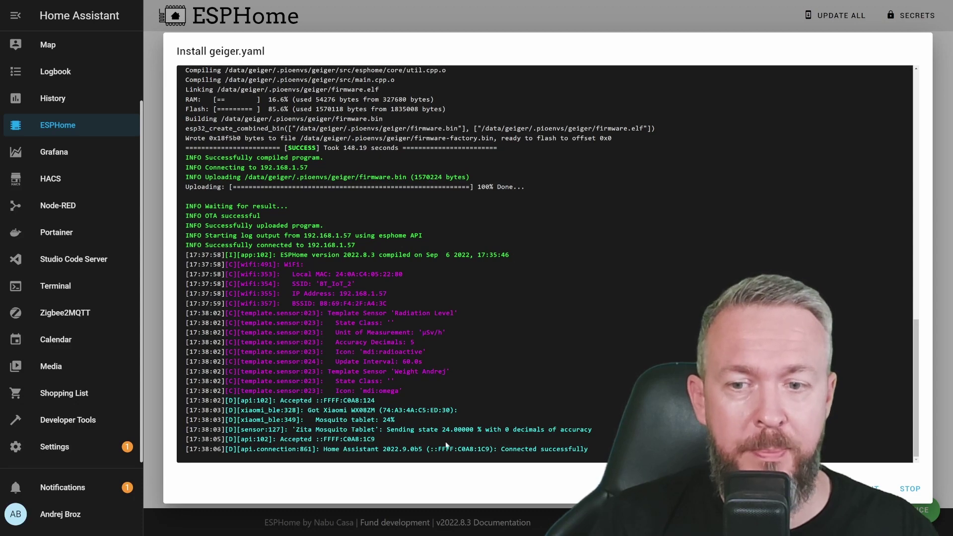
pyautogui.click(910, 489)
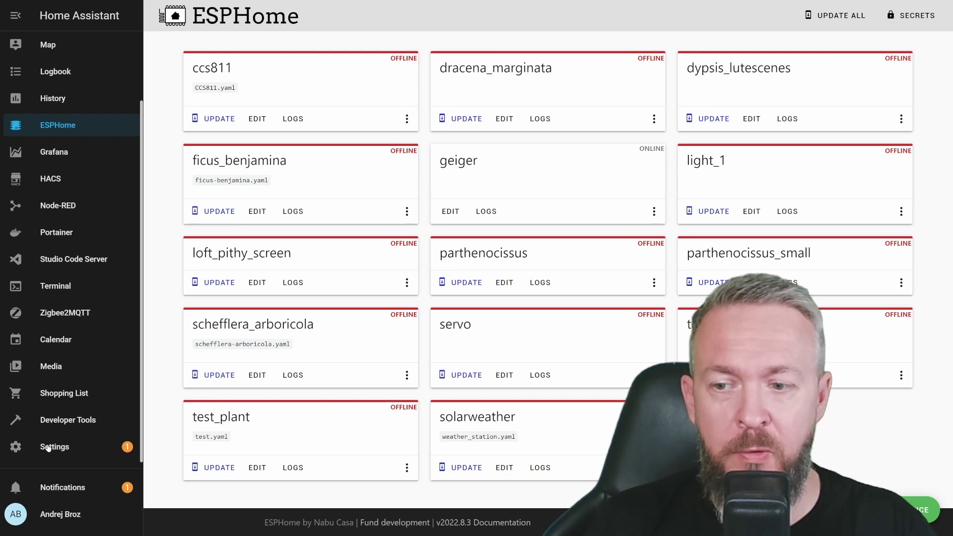
# Step: Follow the new-devices notification's Check it out link to Settings > Integrations
pyautogui.click(50, 486)
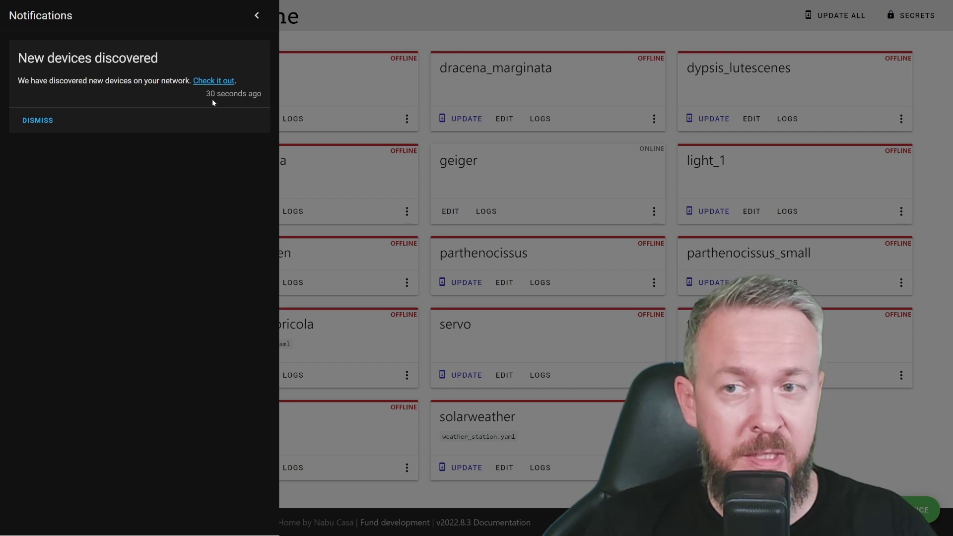
pyautogui.click(213, 81)
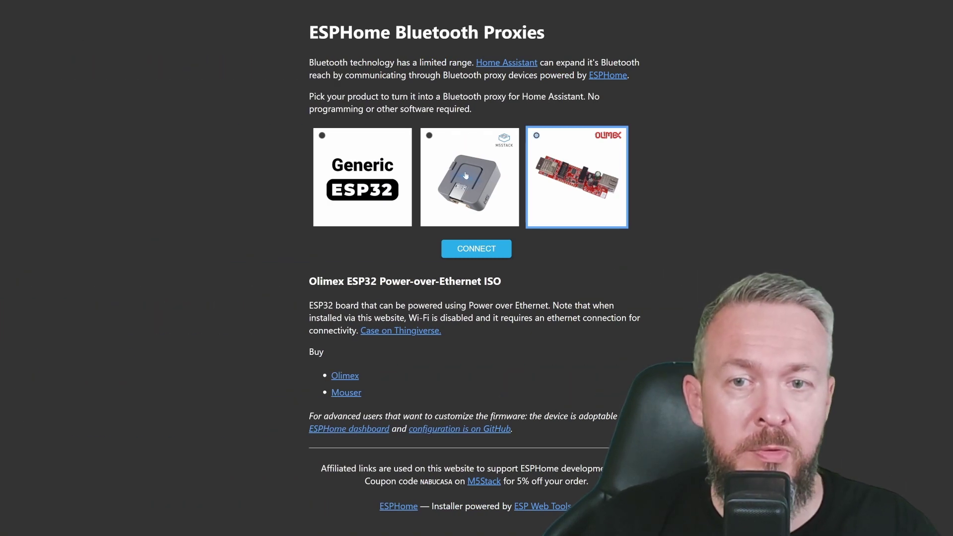
# Step: Flash the Bluetooth proxy firmware onto the M5Stack Atom Lite over its serial port, erasing the device
pyautogui.click(466, 175)
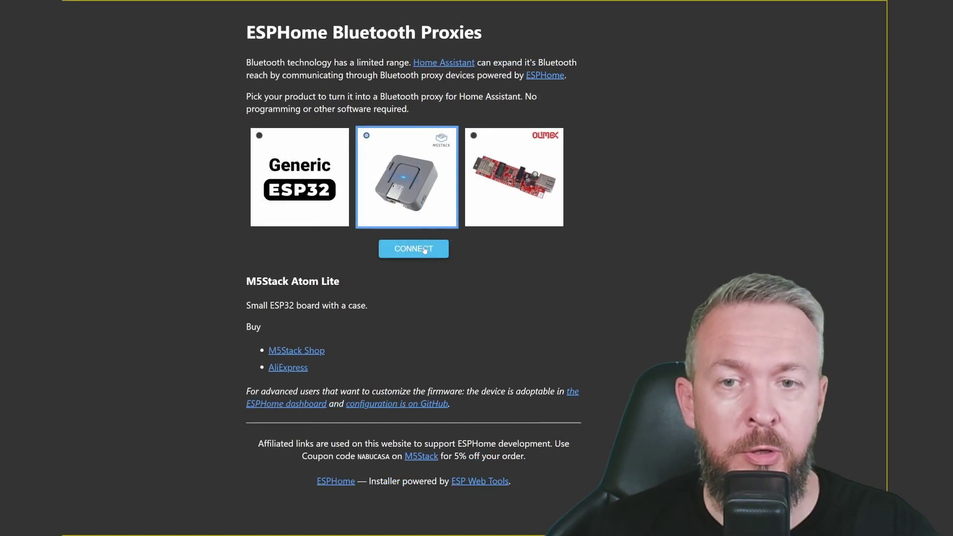
pyautogui.click(422, 248)
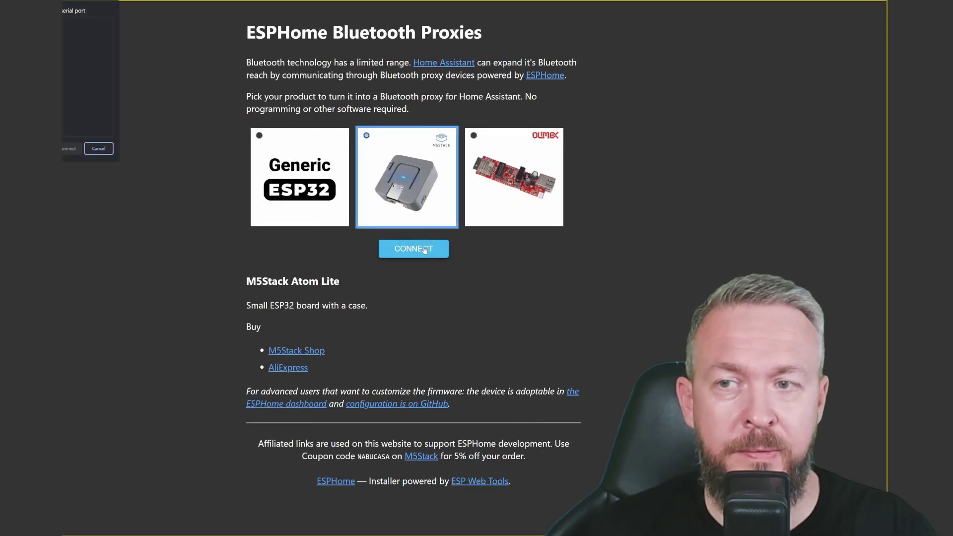
pyautogui.click(51, 37)
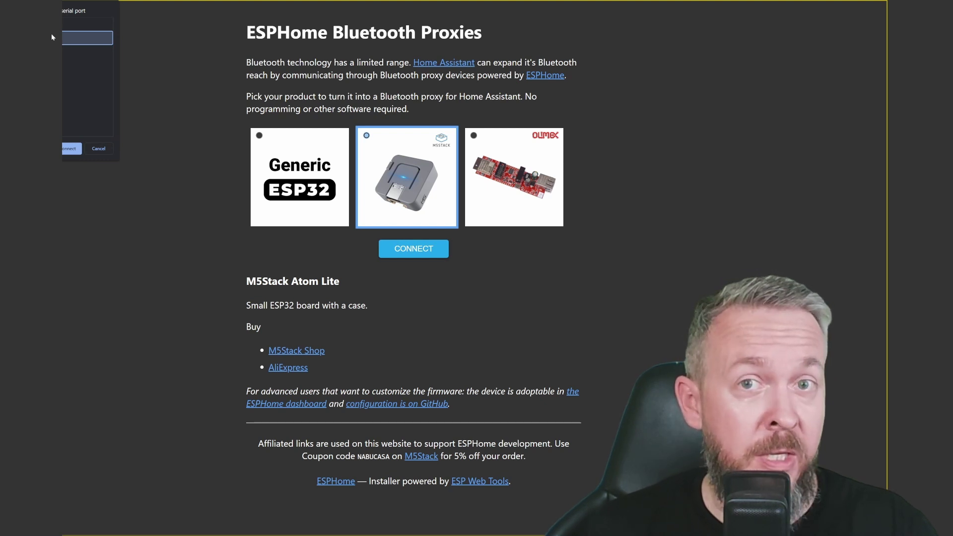
pyautogui.click(72, 150)
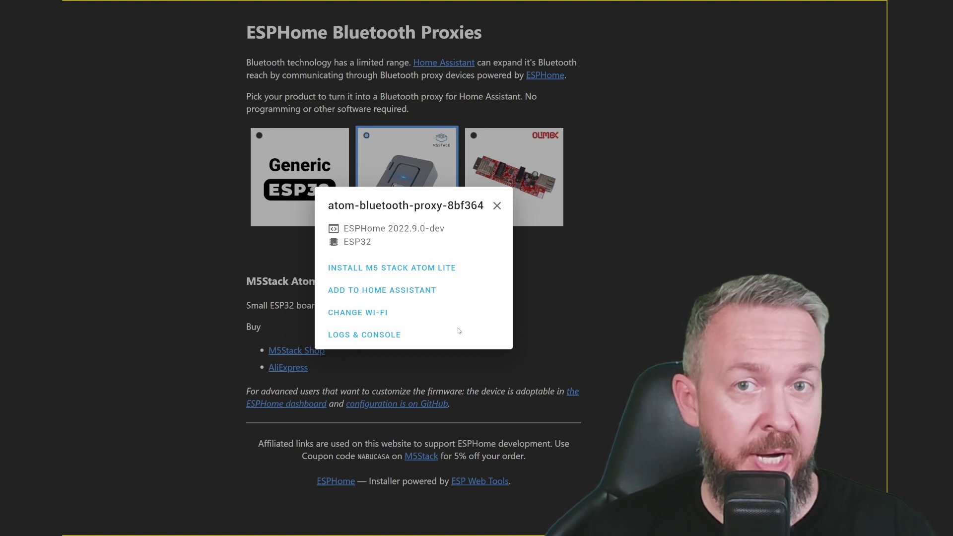
pyautogui.click(374, 268)
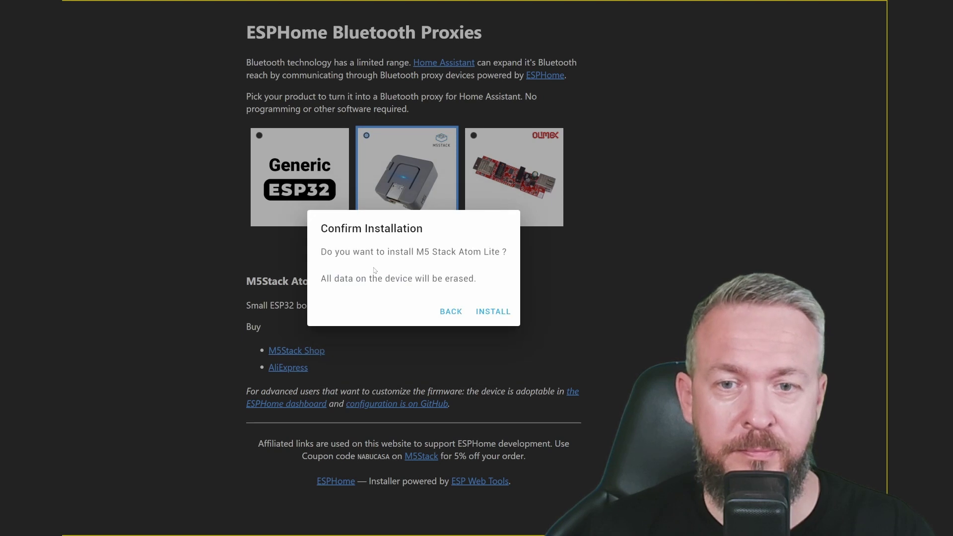
pyautogui.click(492, 312)
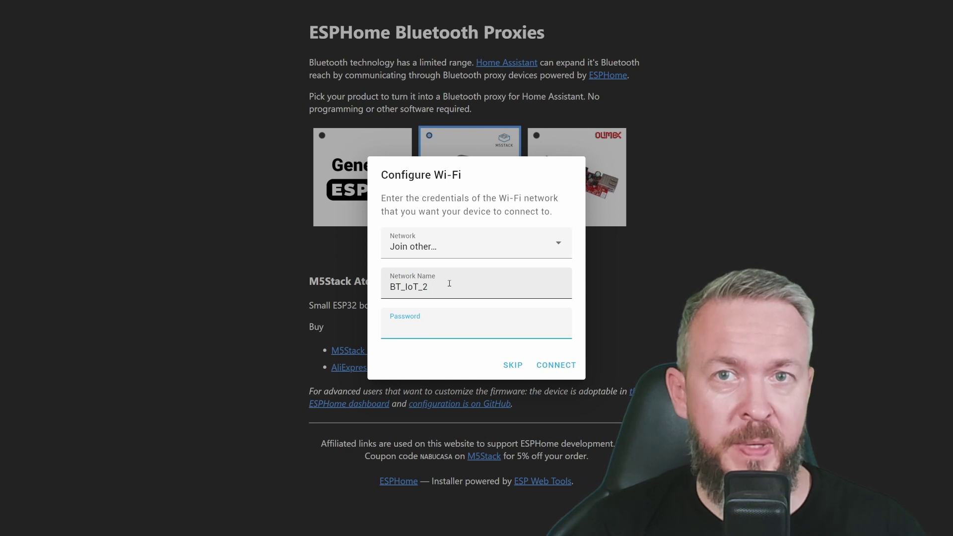
# Step: Connect the proxy to Wi-Fi with the network password and send it to Home Assistant
pyautogui.hotkey('ctrl', 'v')
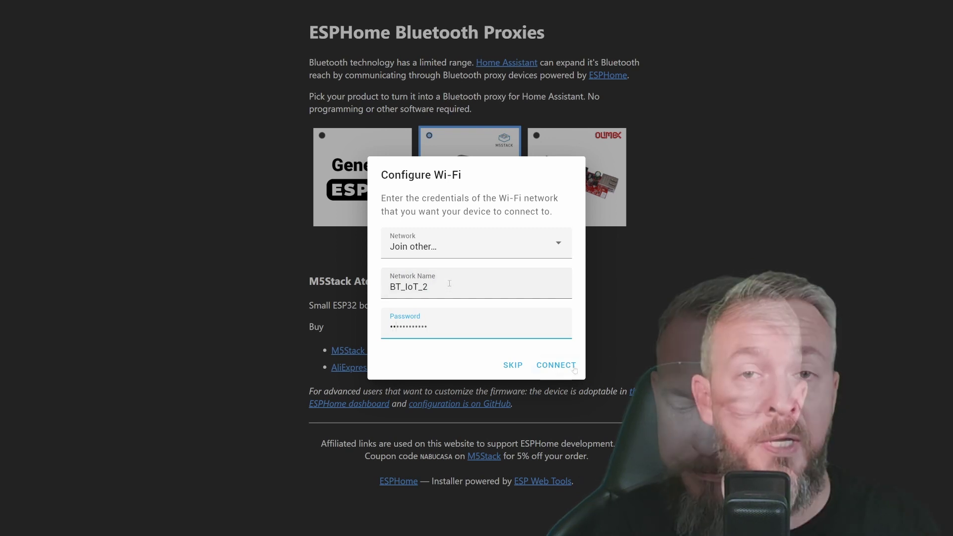
pyautogui.click(571, 366)
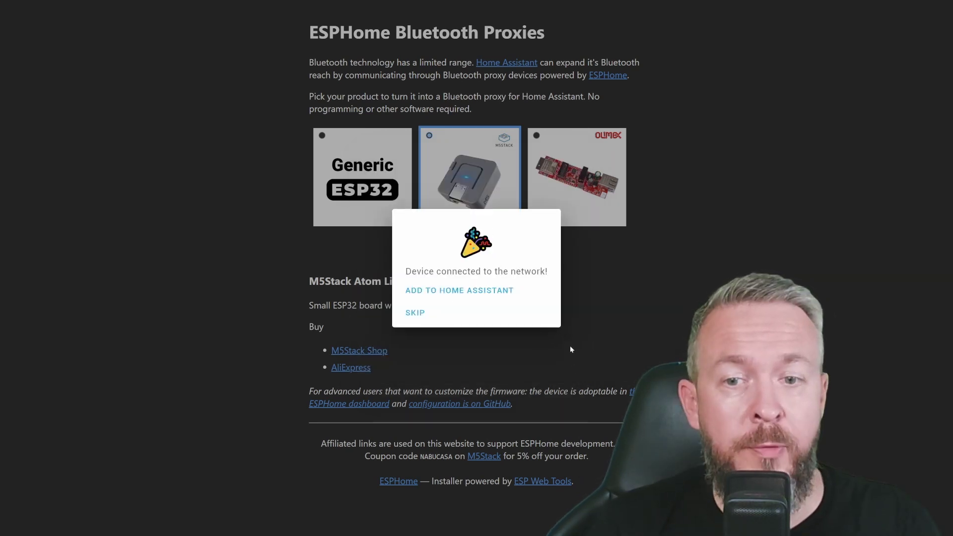
pyautogui.click(474, 292)
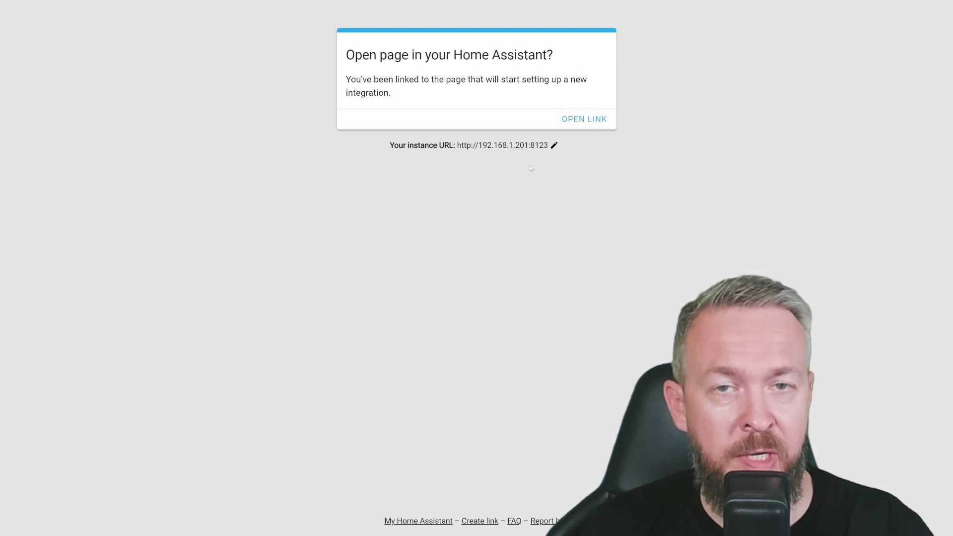
# Step: Open the integration link, cancel the ESPHome setup prompt, and visit Settings > Add-ons
pyautogui.click(580, 124)
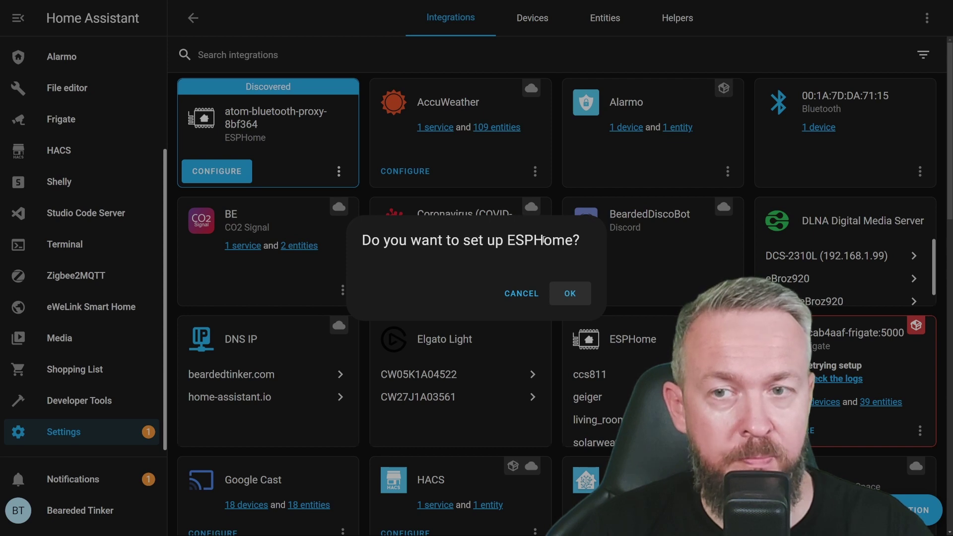
pyautogui.click(521, 294)
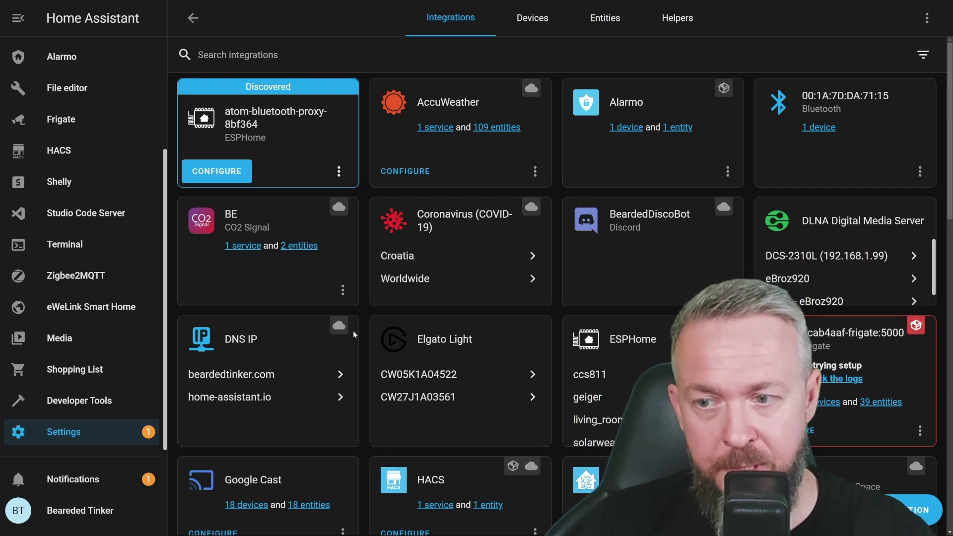
pyautogui.click(88, 443)
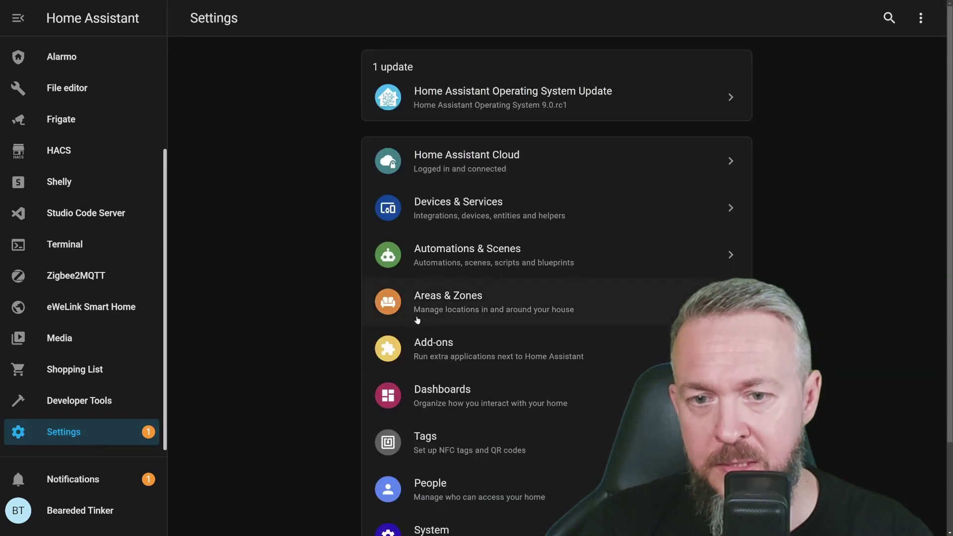
pyautogui.click(431, 351)
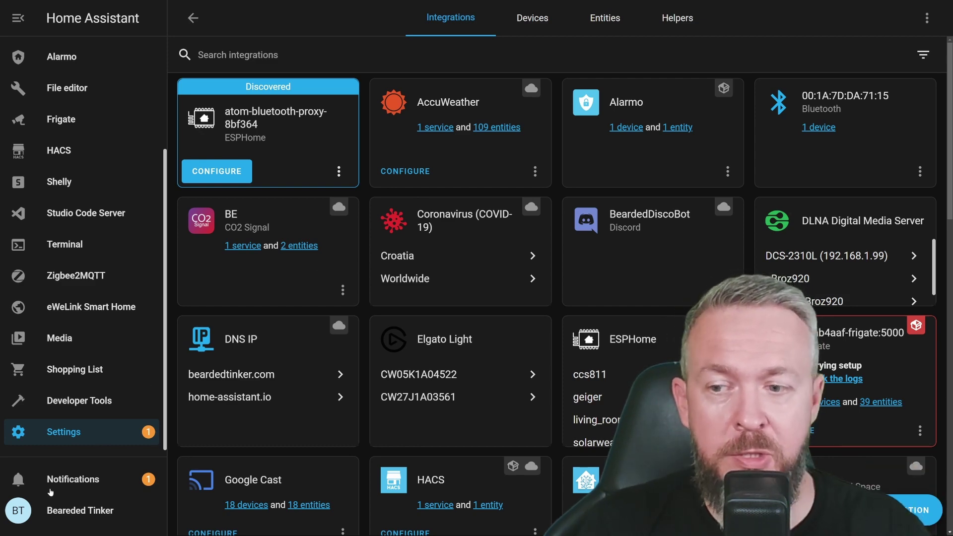
# Step: From the notifications, configure and submit the discovered atom-bluetooth-proxy-8bf364 ESPHome node
pyautogui.click(73, 479)
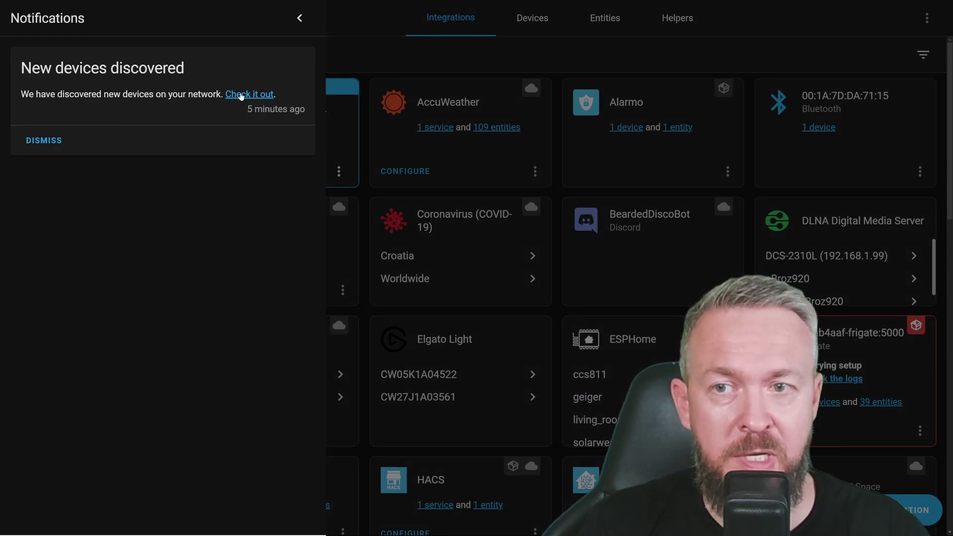
pyautogui.click(237, 95)
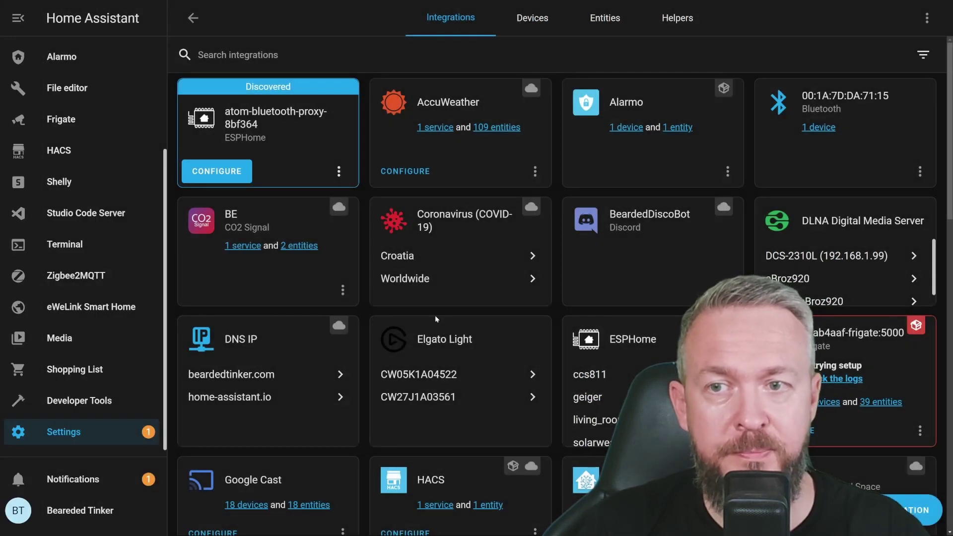
pyautogui.click(204, 171)
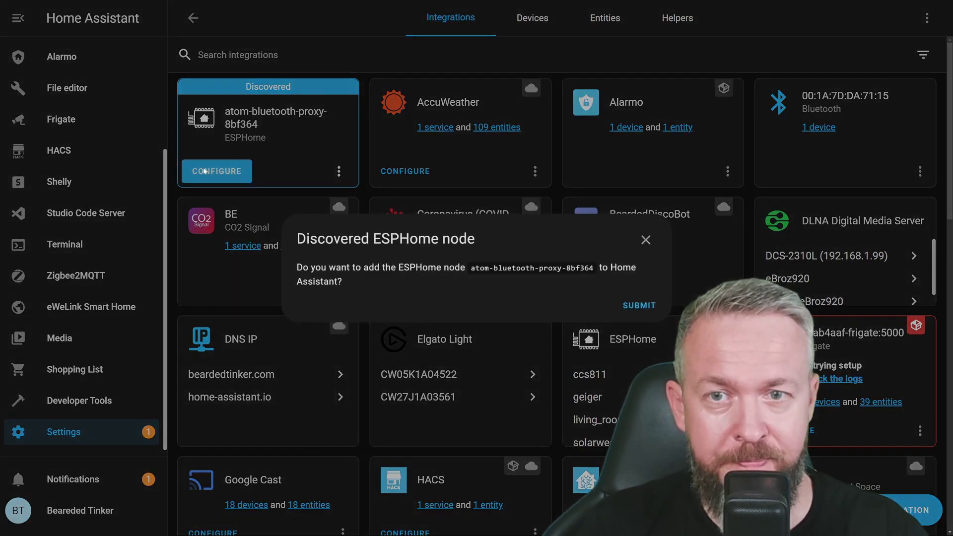
pyautogui.click(634, 303)
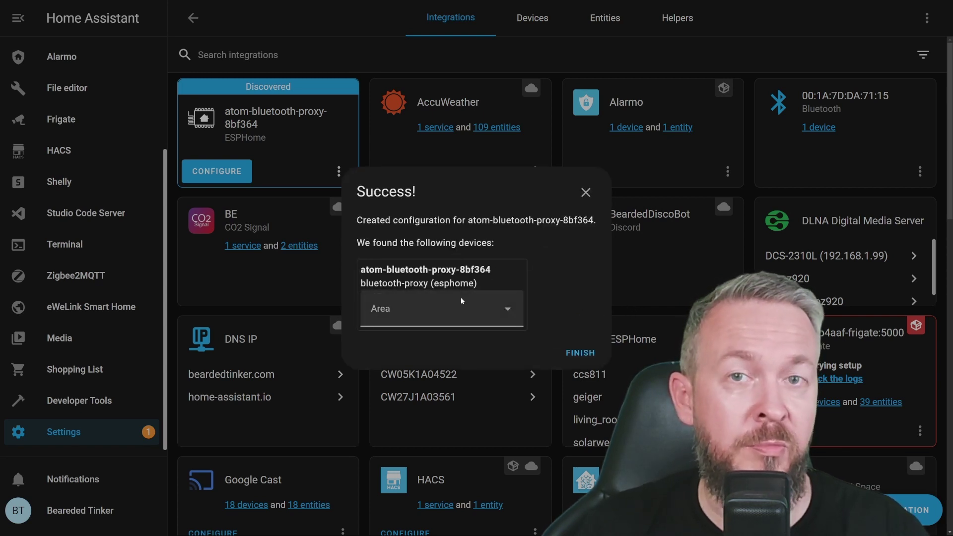
pyautogui.click(580, 353)
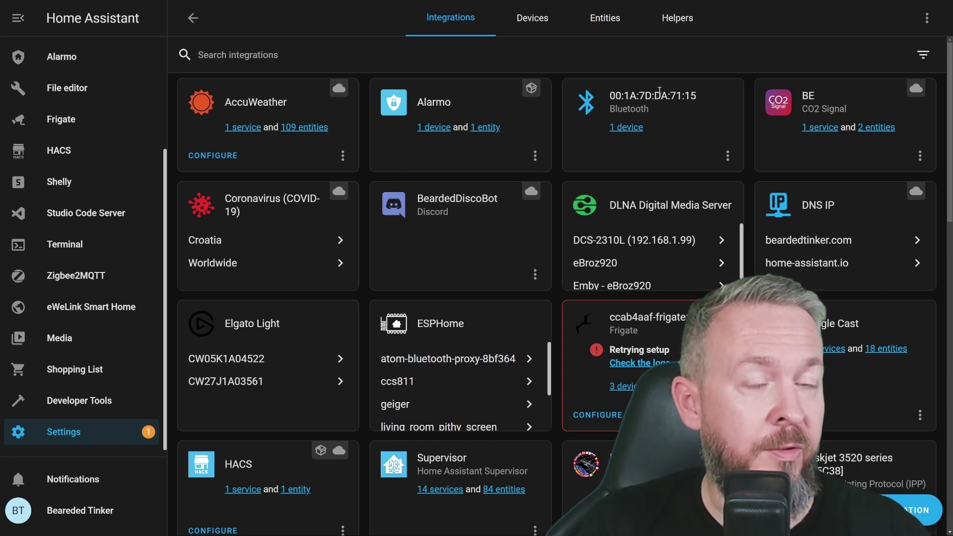
# Step: Scroll through the integrations grid to the discovered devices
pyautogui.scroll(-10, 618, 316)
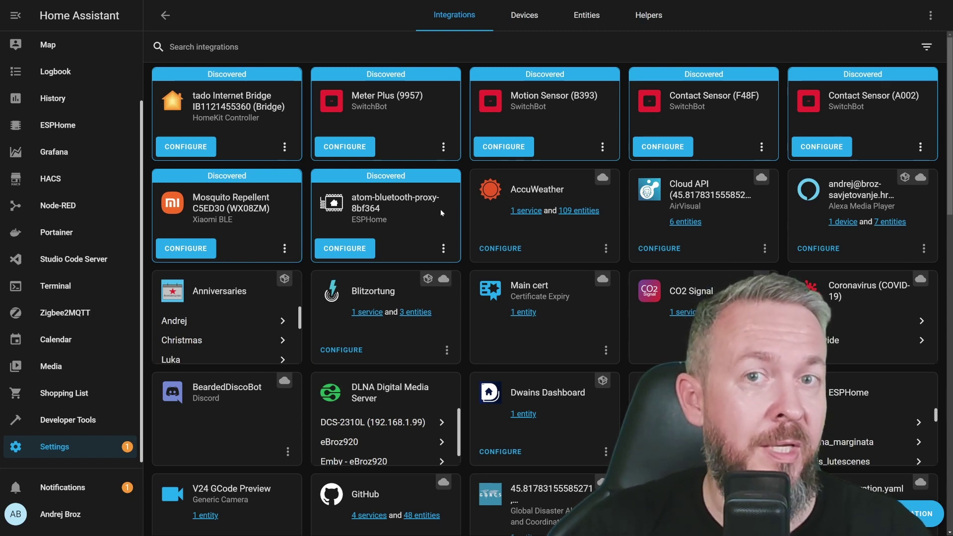
# Step: Configure atom-bluetooth-proxy-8bf364 on the second instance, submit, and finish
pyautogui.click(364, 250)
pyautogui.click(612, 301)
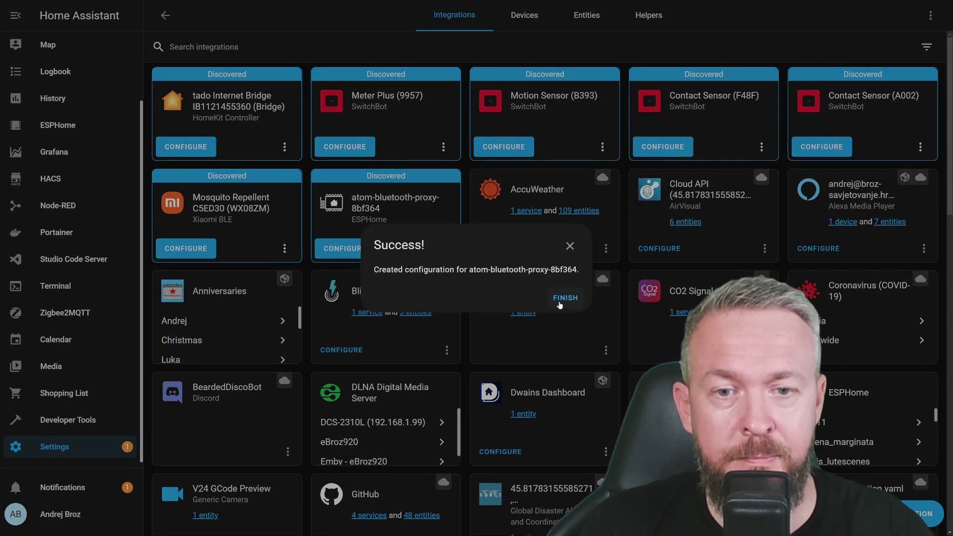
pyautogui.click(564, 298)
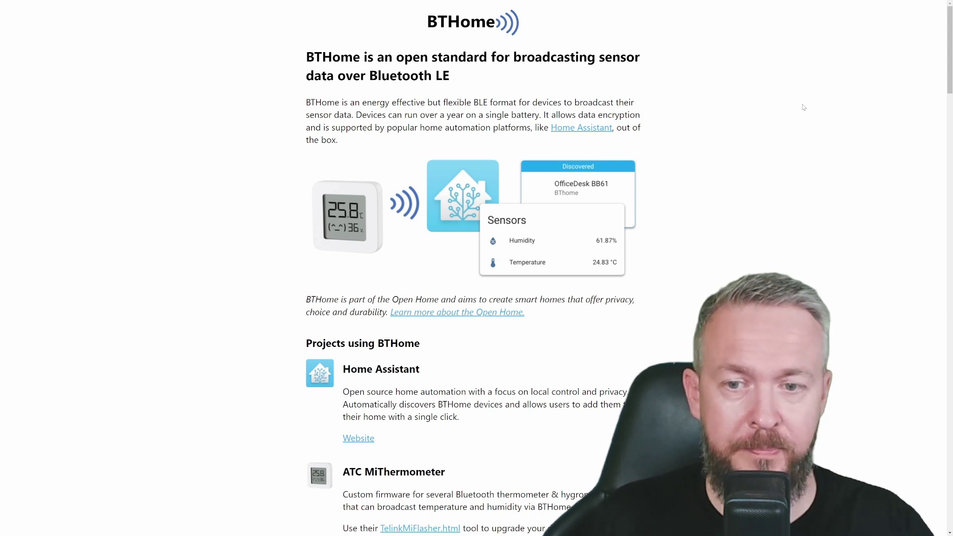
pyautogui.scroll(-5, 803, 107)
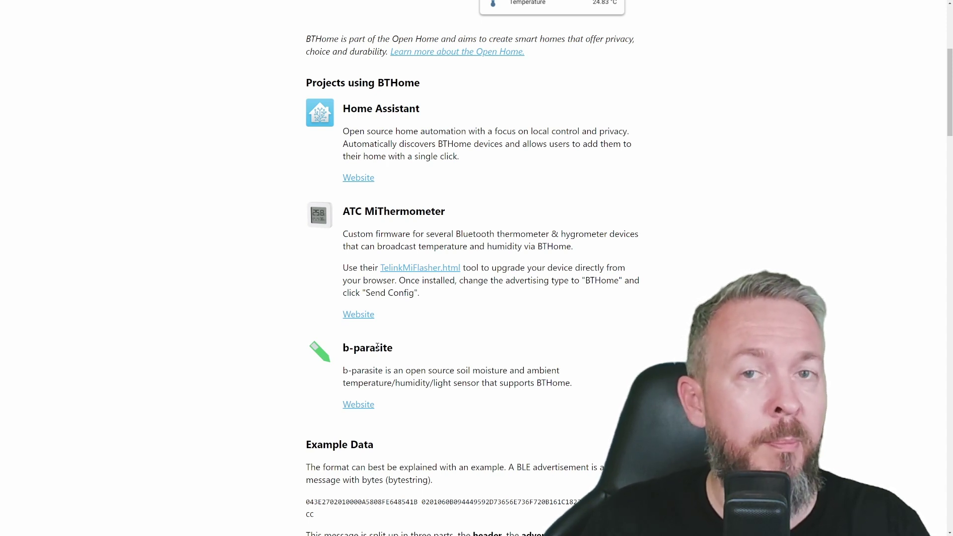
pyautogui.scroll(5, 377, 346)
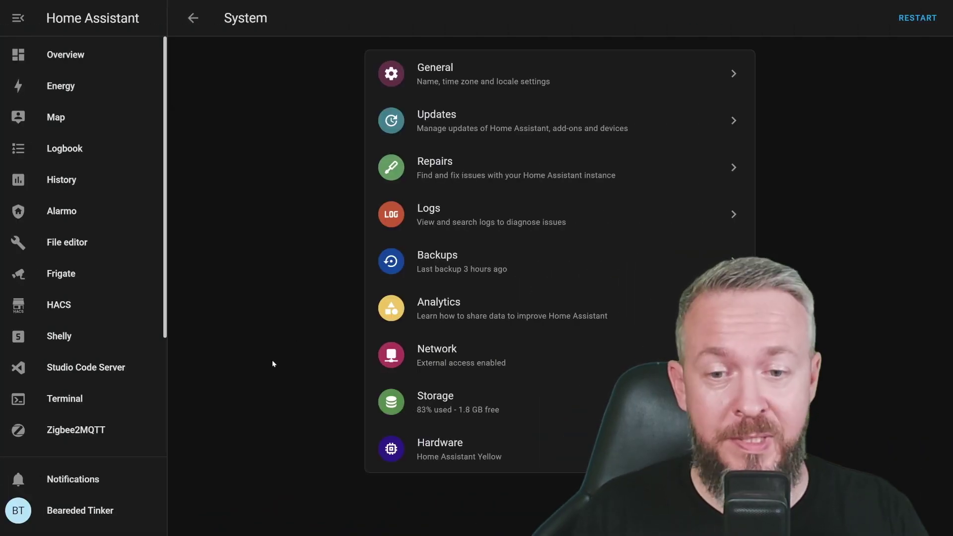
# Step: Open the Hardware page and scroll through the Yellow's Processor and Memory usage charts
pyautogui.click(430, 449)
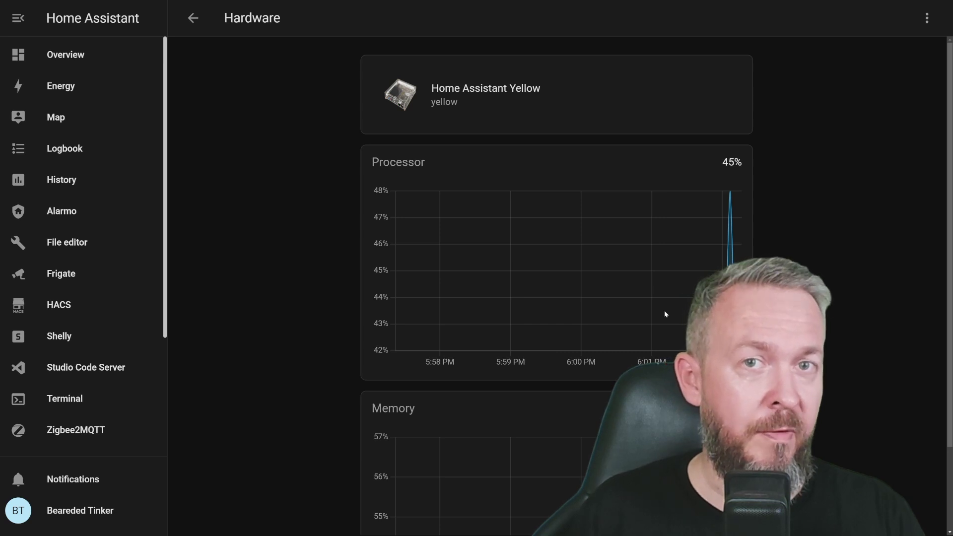
pyautogui.scroll(-2, 665, 314)
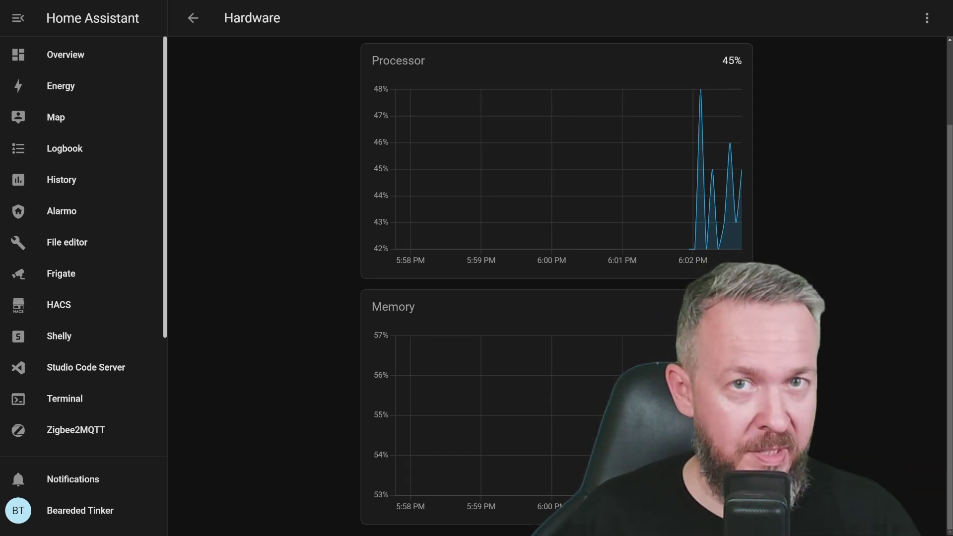
pyautogui.scroll(2, 492, 181)
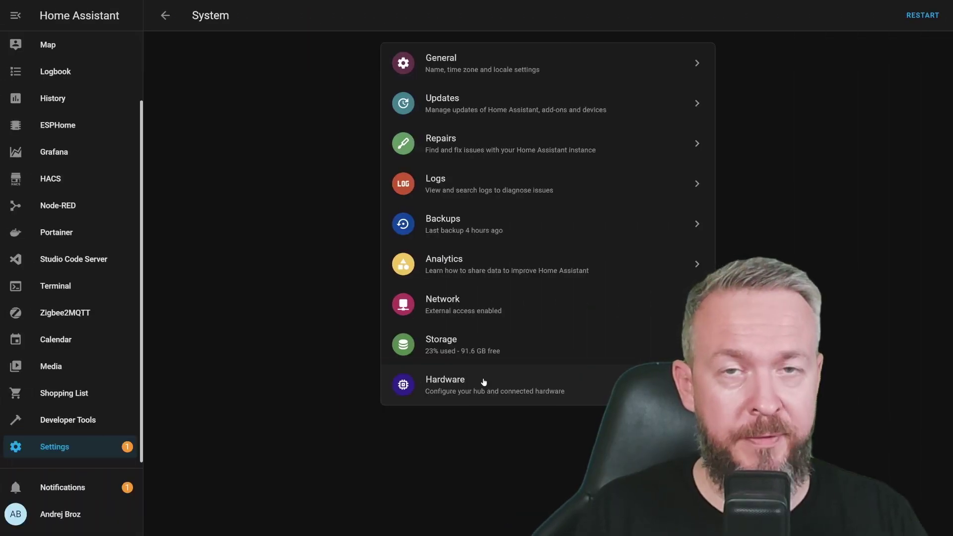
# Step: Open the Hardware page to see the Home Assistant Yellow's live processor and memory graphs
pyautogui.click(483, 382)
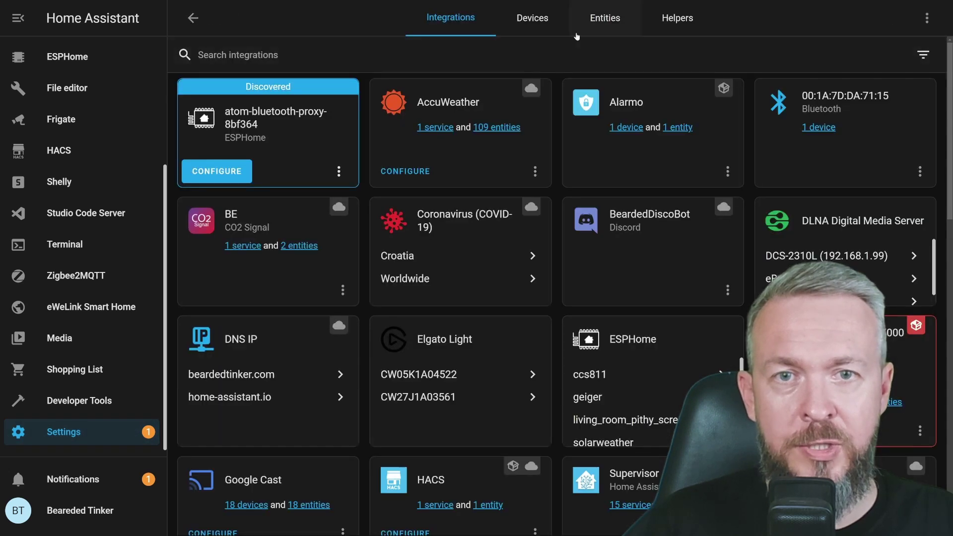
# Step: From the Helpers list, start a new Schedule helper with an empty Create Schedule form
pyautogui.click(683, 11)
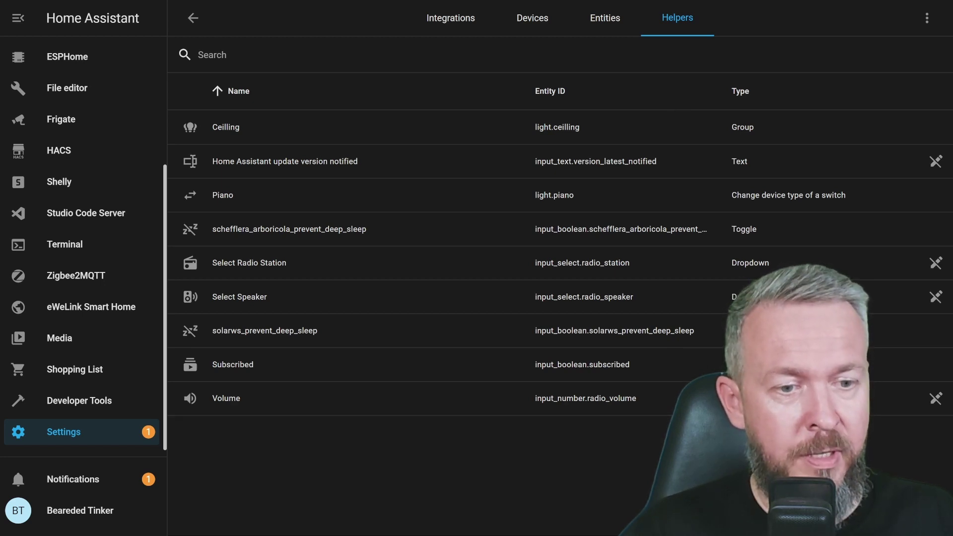
pyautogui.click(411, 457)
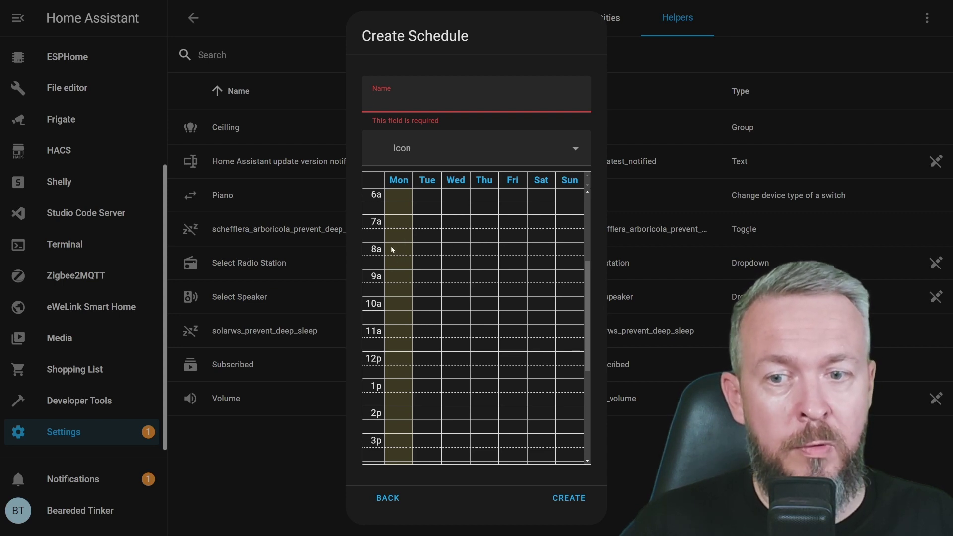
# Step: Block out Monday–Friday school hours from 8a, including Tue 8a–1p, Wed 8a–2p, and split Thursday/Friday blocks
pyautogui.moveTo(392, 249); pyautogui.dragTo(406, 376)
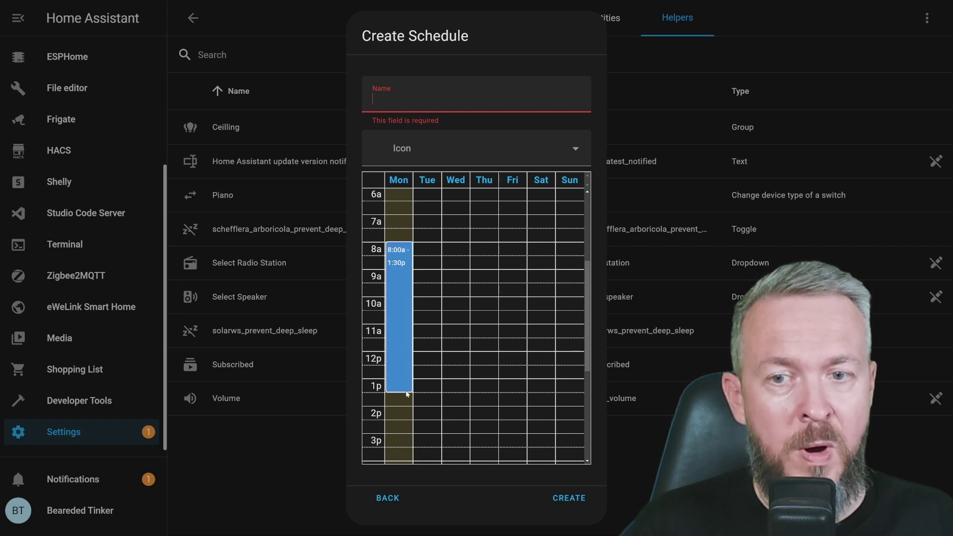
pyautogui.moveTo(423, 253); pyautogui.dragTo(433, 386)
pyautogui.moveTo(453, 264); pyautogui.dragTo(455, 406)
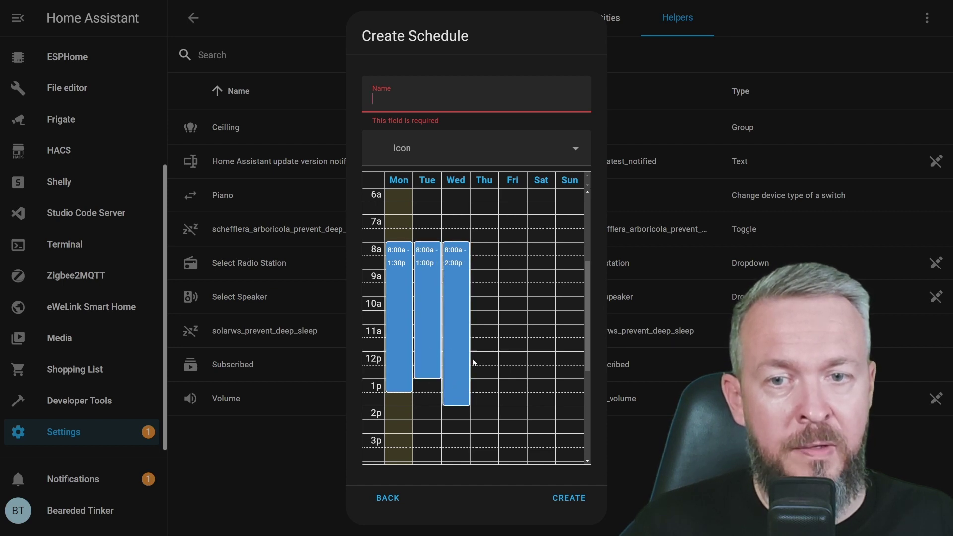
pyautogui.moveTo(481, 248); pyautogui.dragTo(482, 332)
pyautogui.moveTo(486, 367); pyautogui.dragTo(484, 381)
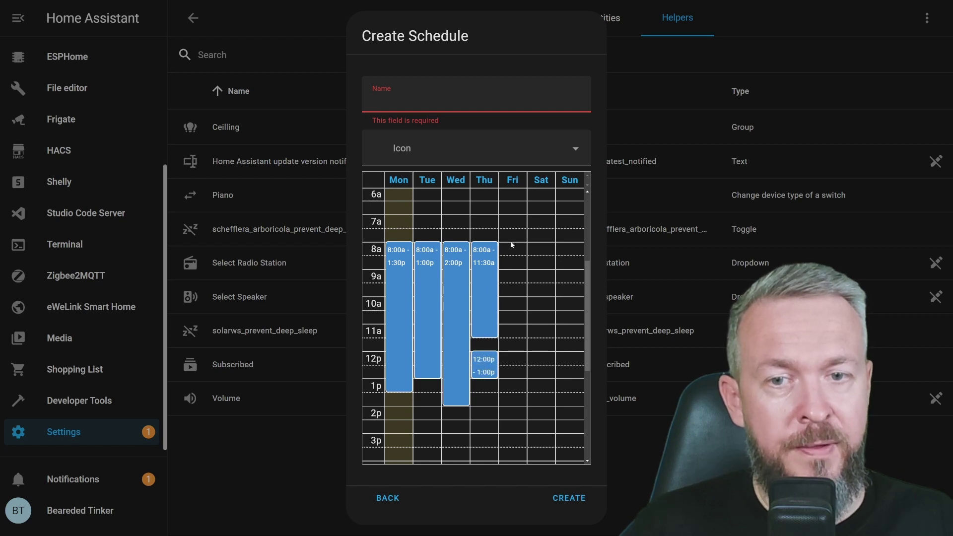
pyautogui.moveTo(517, 257); pyautogui.dragTo(513, 323)
pyautogui.moveTo(513, 367); pyautogui.dragTo(513, 393)
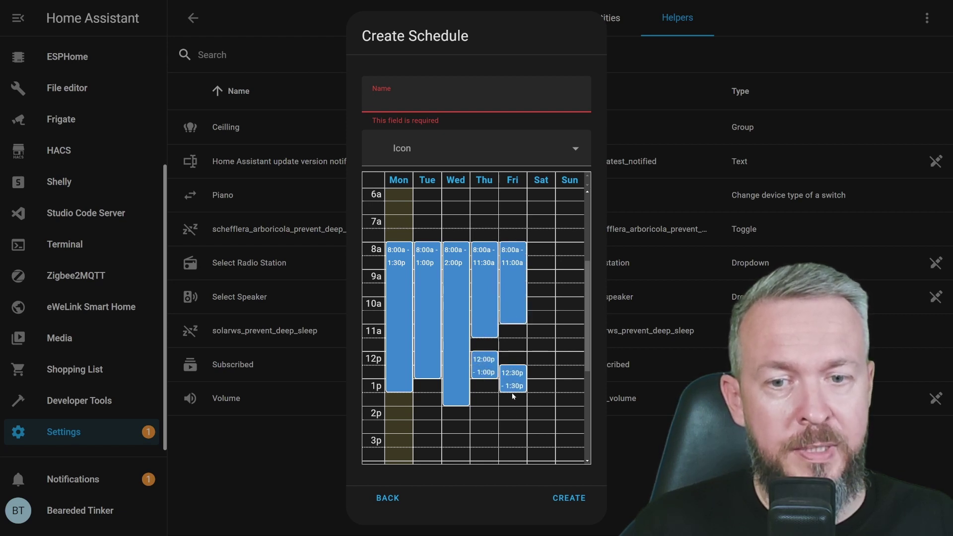
pyautogui.moveTo(514, 432); pyautogui.dragTo(515, 439)
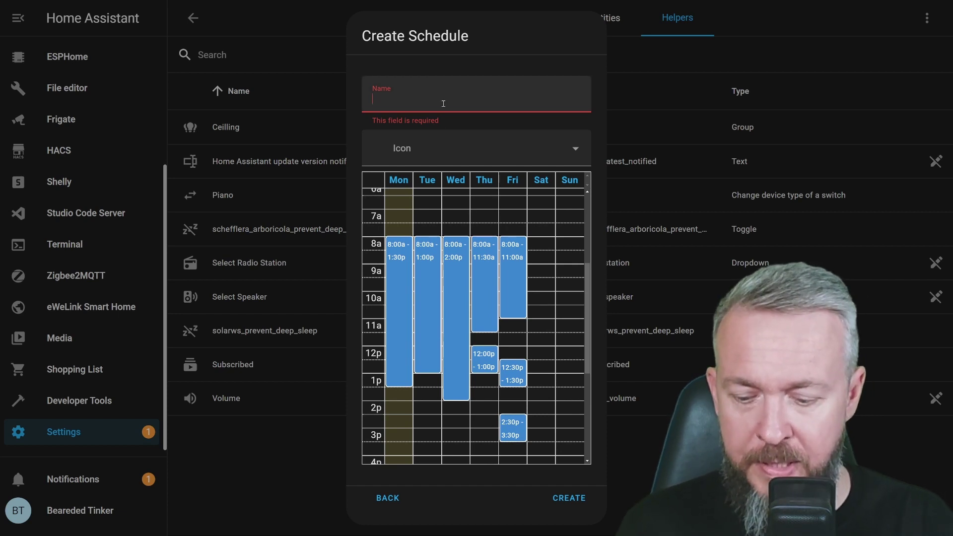
# Step: Name the schedule 'School' and give it the mdi:account-school icon
pyautogui.write('School')
pyautogui.click(537, 147)
pyautogui.write('s')
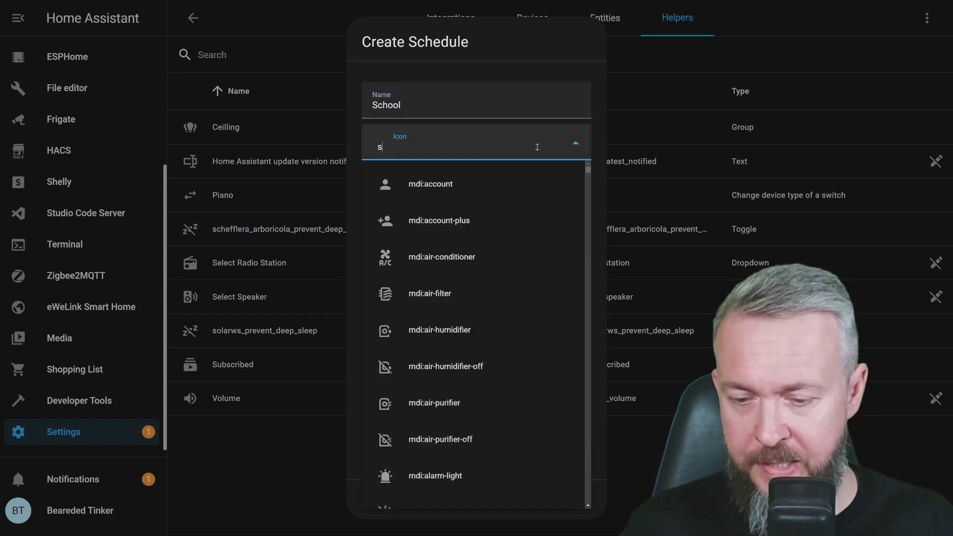
pyautogui.write('ch')
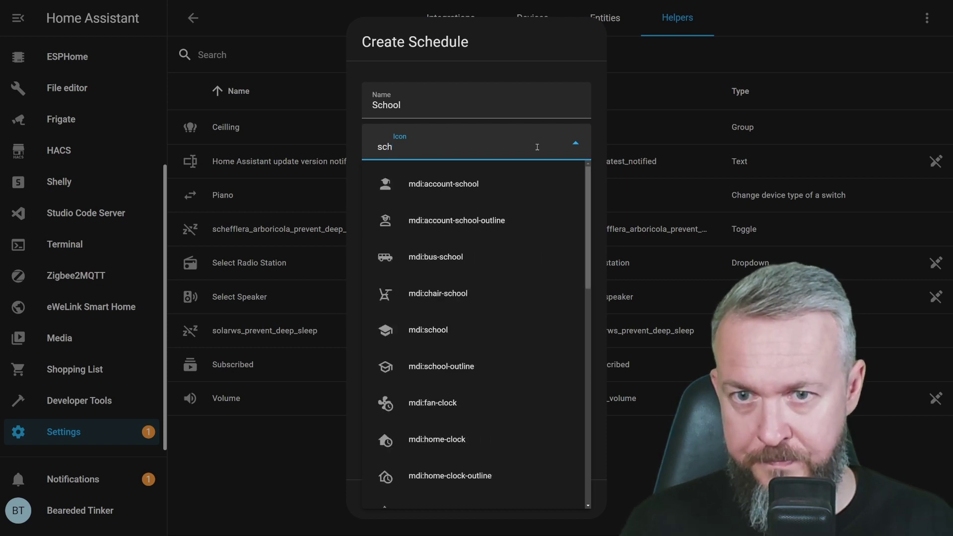
pyautogui.click(538, 184)
pyautogui.click(569, 492)
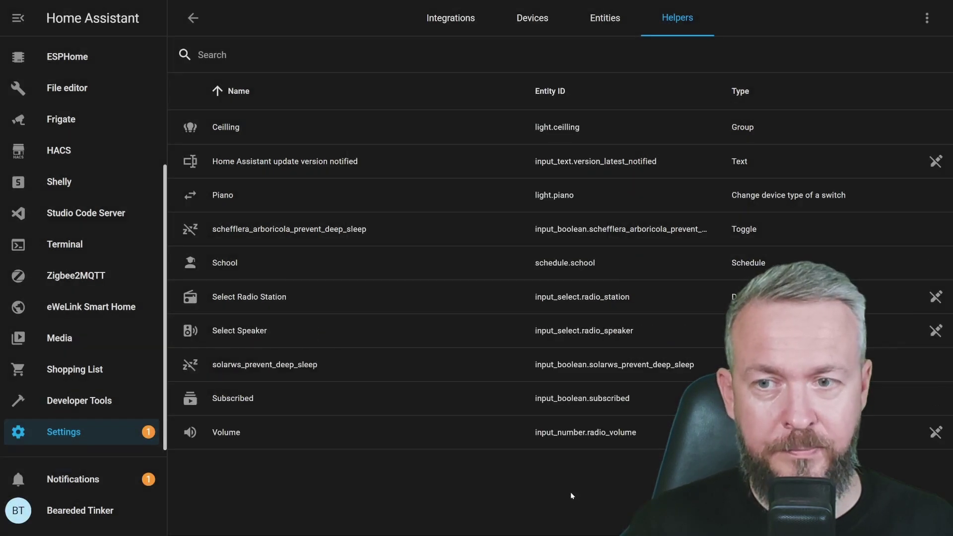
pyautogui.click(225, 263)
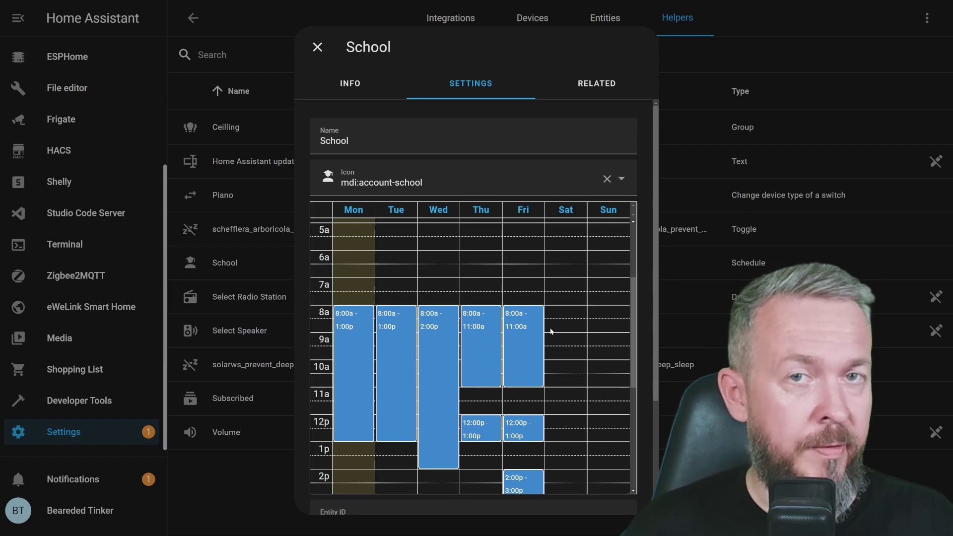
pyautogui.scroll(-2, 467, 336)
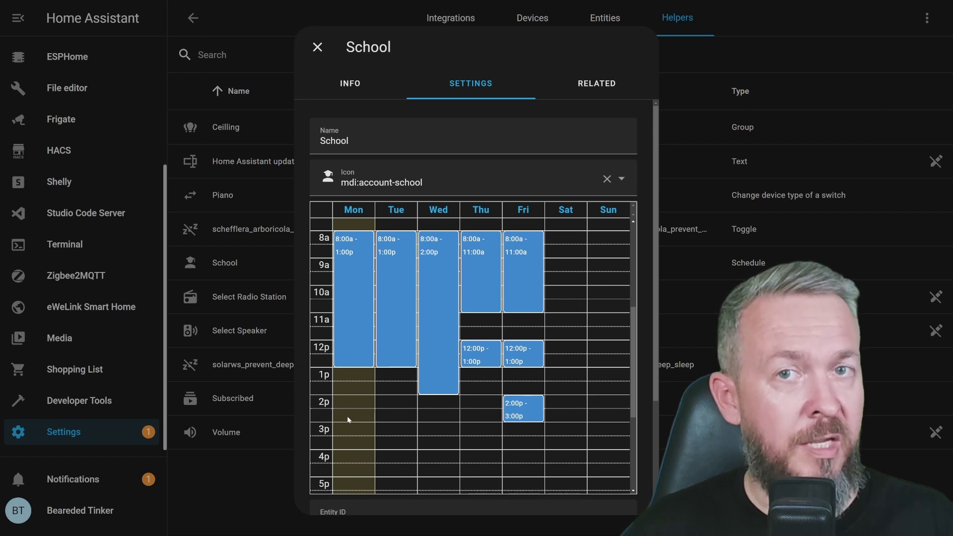
pyautogui.click(317, 47)
pyautogui.click(119, 396)
# Step: Filter Developer Tools states by 'scho' to show schedule.school off, next event 08:00 on 2022-09-06
pyautogui.click(251, 51)
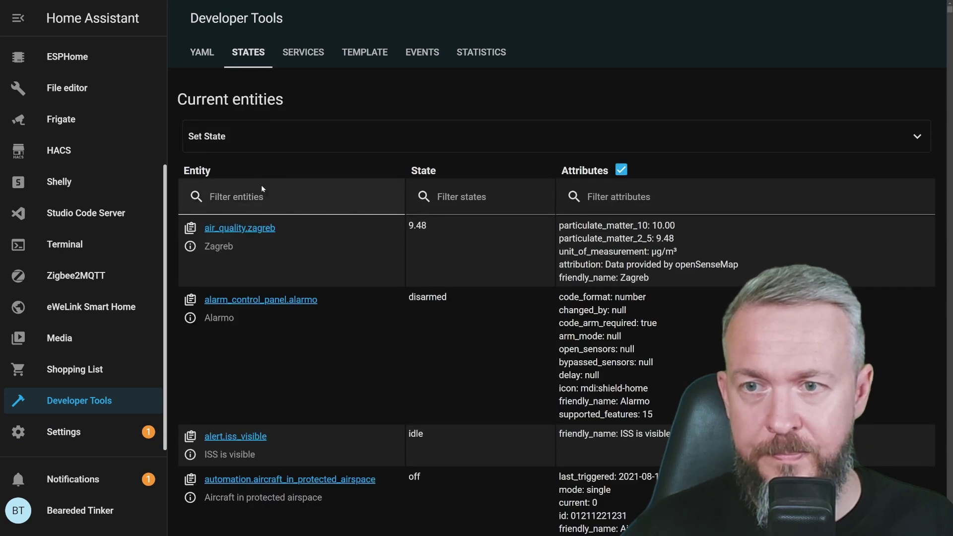
pyautogui.click(266, 194)
pyautogui.write('sc')
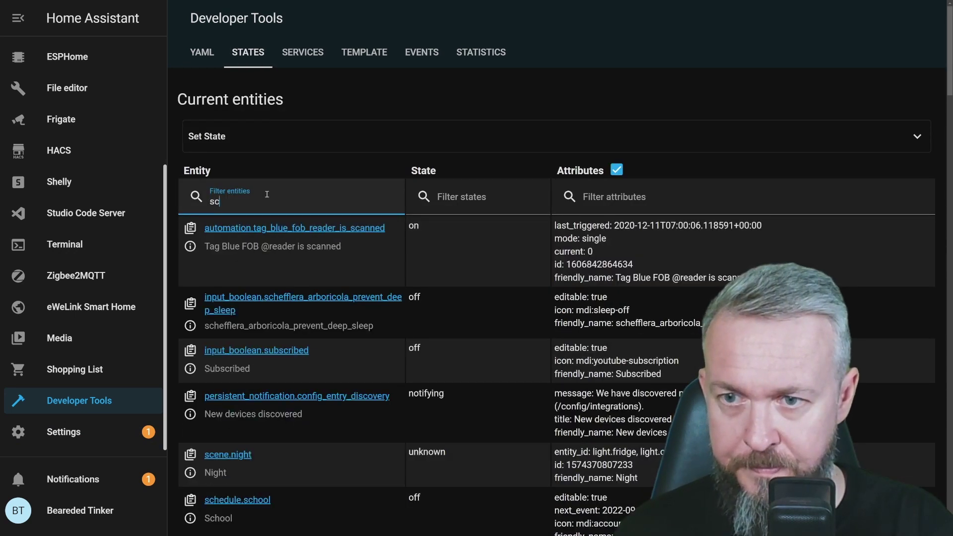
pyautogui.write('ho')
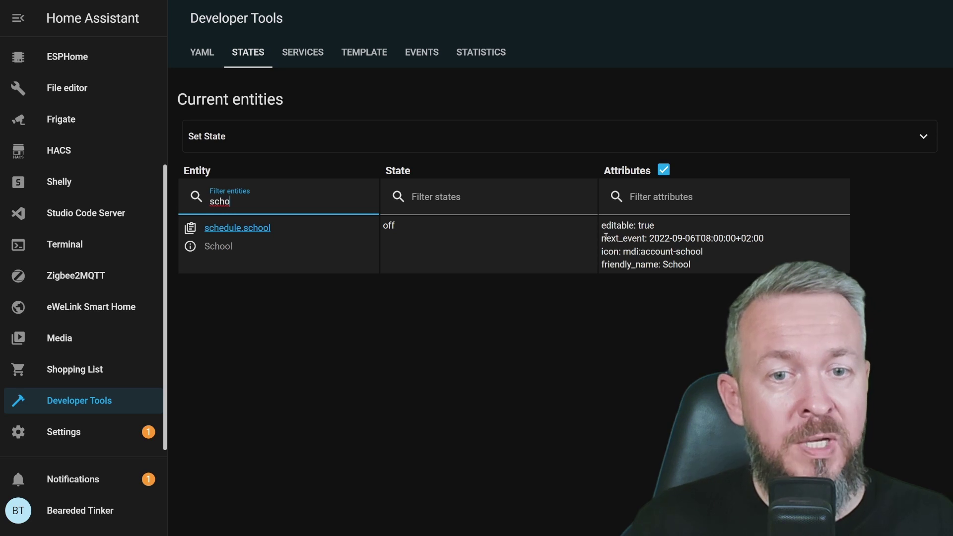
pyautogui.moveTo(605, 237); pyautogui.dragTo(765, 237)
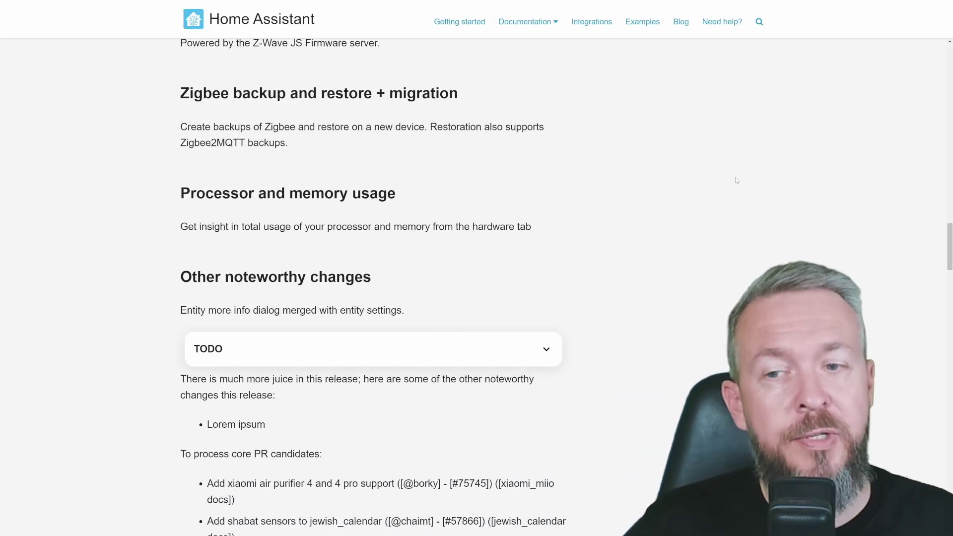
# Step: Scroll the 2022.9 release notes past the PR lists and New Integrations down to Breaking Changes
pyautogui.scroll(-2, 312, 154)
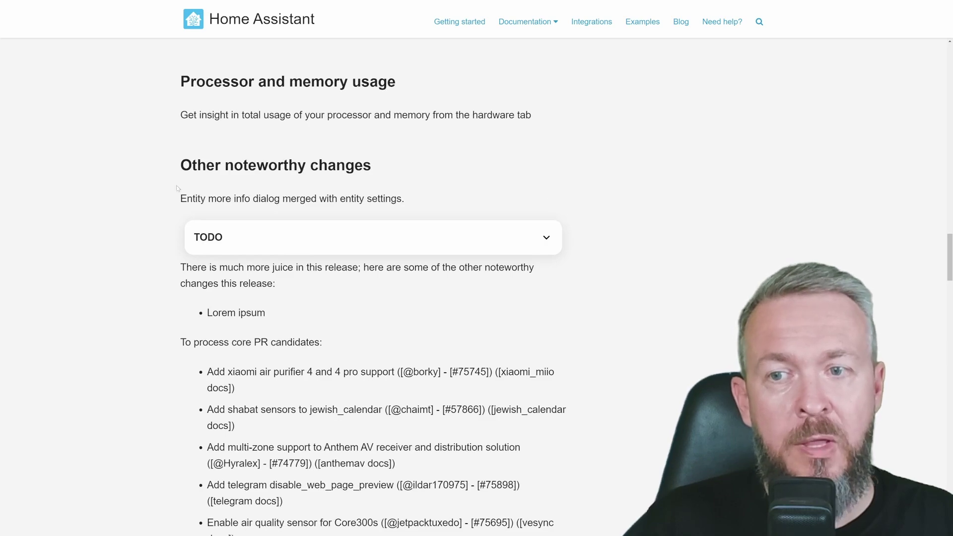
pyautogui.scroll(-2, 438, 260)
pyautogui.scroll(-3, 502, 123)
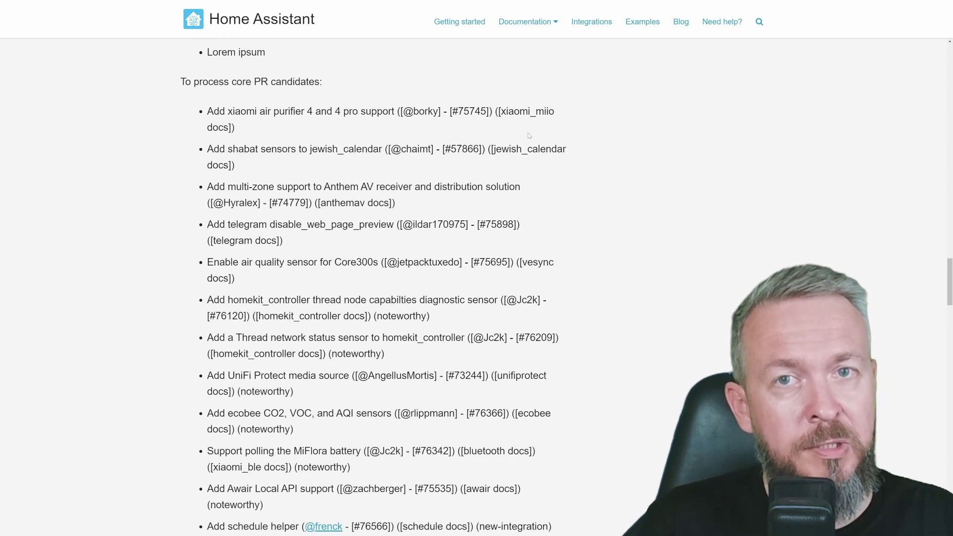
pyautogui.scroll(-20, 229, 333)
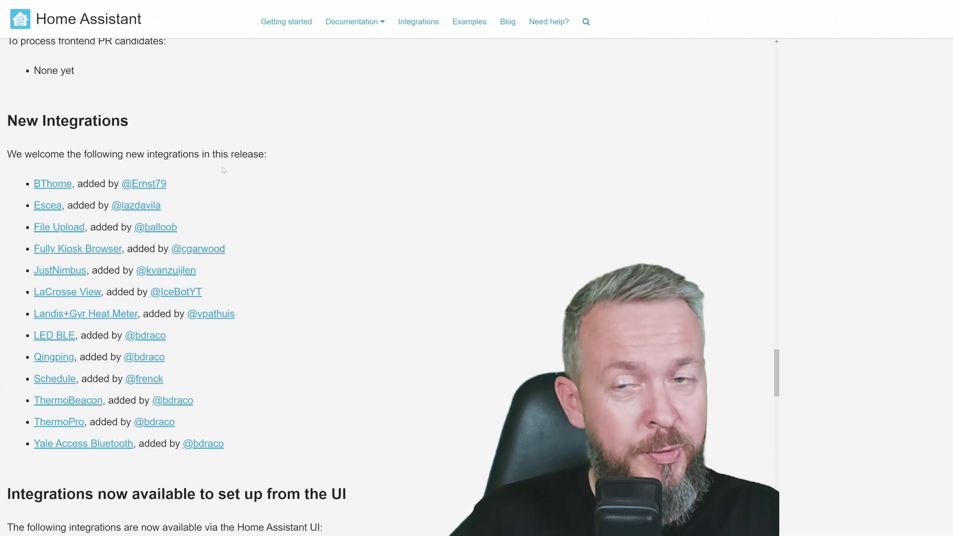
pyautogui.scroll(-2, 311, 275)
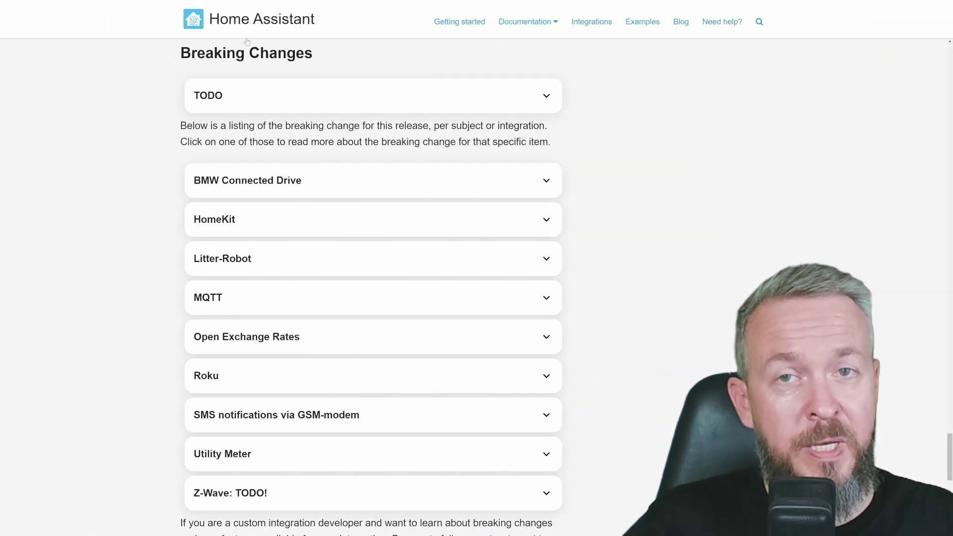